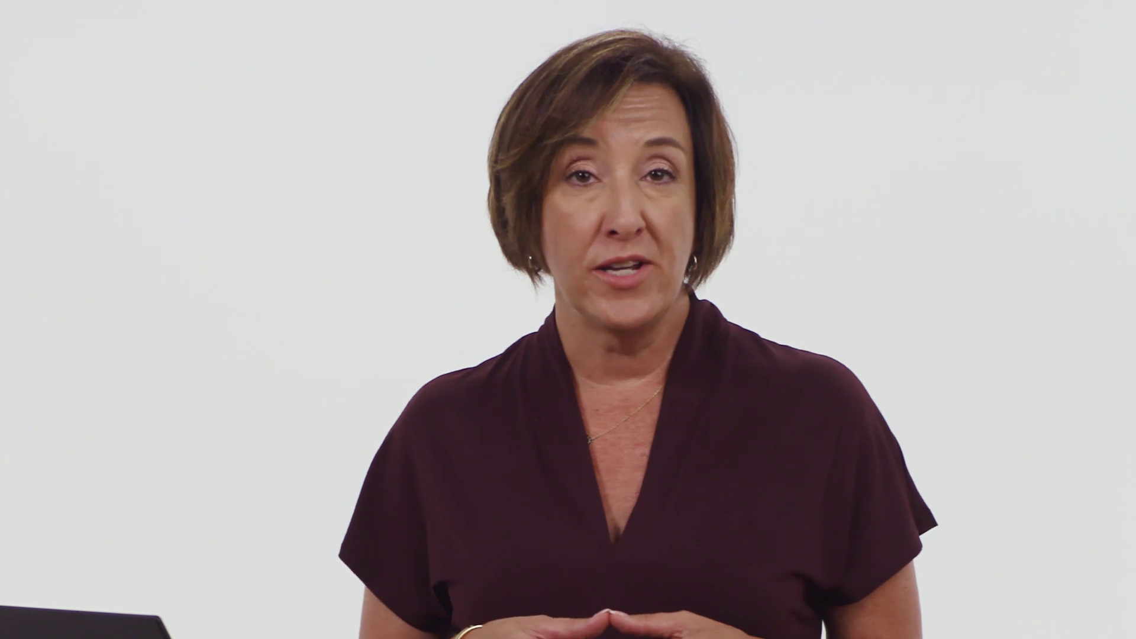
Search the library for 'Hurricane Katrina' and highlight the 1,179,974 results count.
left_click(116, 155)
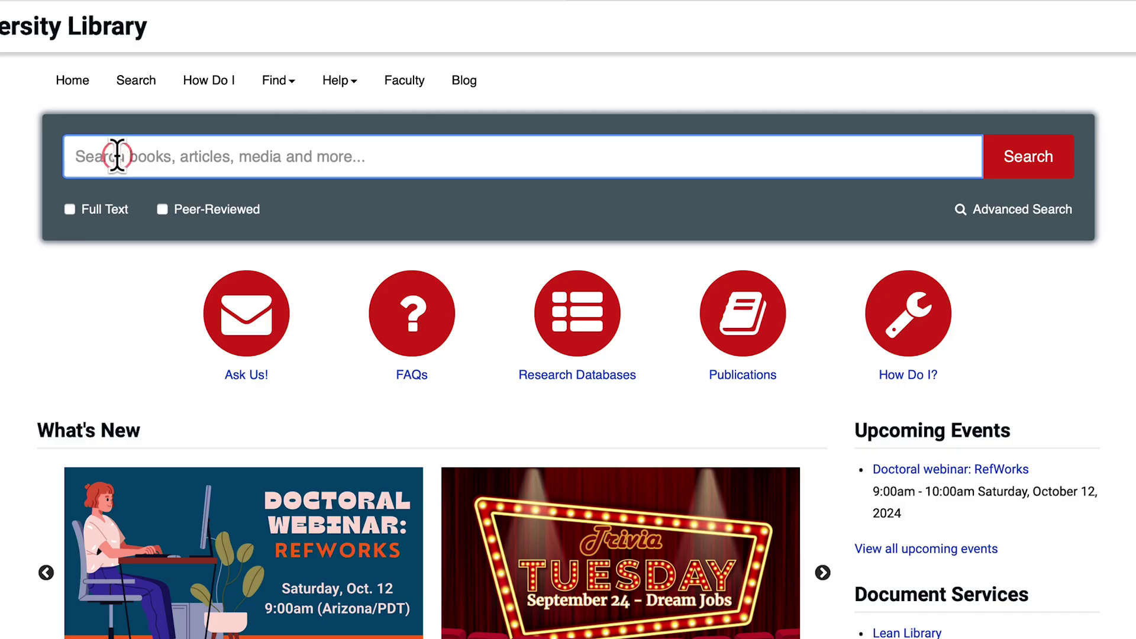
type("Hurricane Katrina")
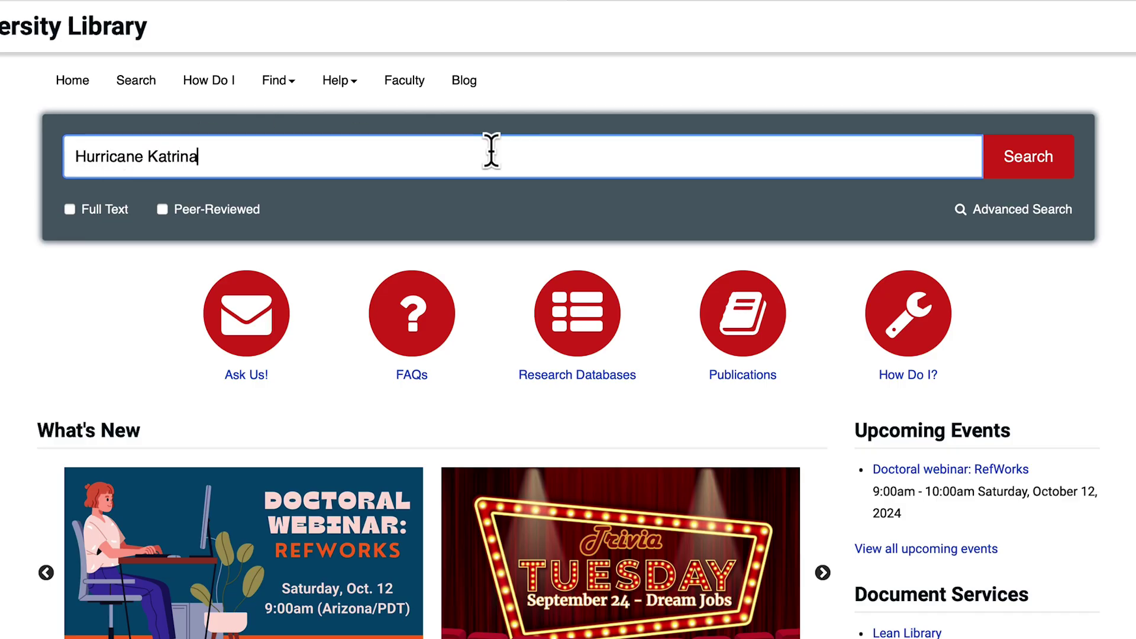
left_click(1000, 170)
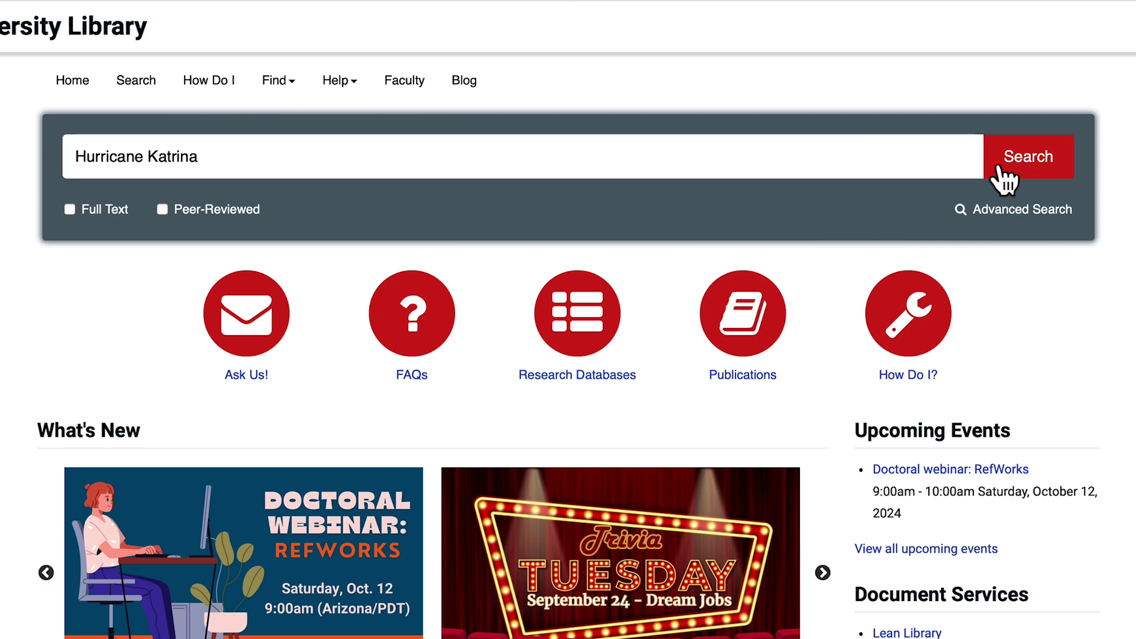
left_click_drag(345, 191, 465, 202)
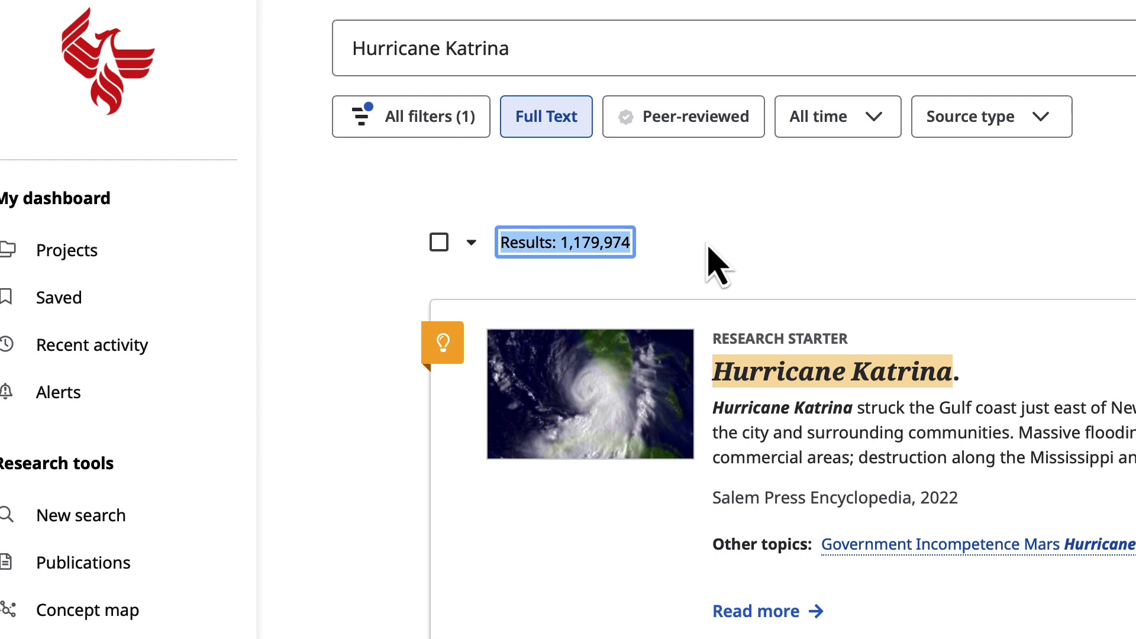
Turn on the Full Text limit for the 'Hurricane Katrina' search and highlight its label.
left_click(710, 249)
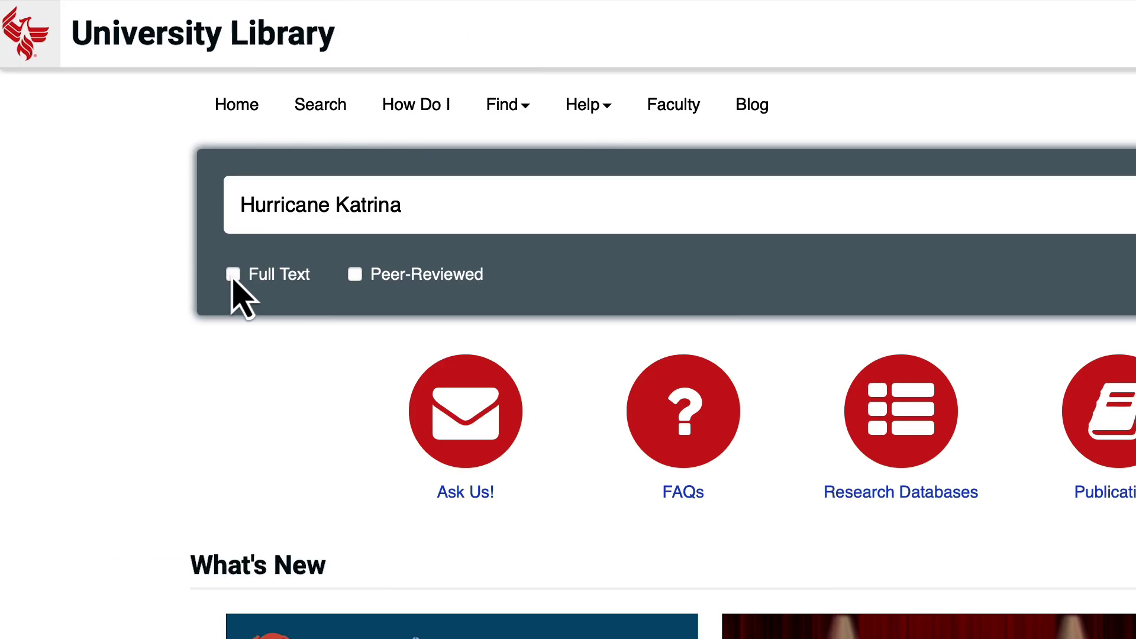
left_click(250, 273)
left_click_drag(250, 273, 348, 287)
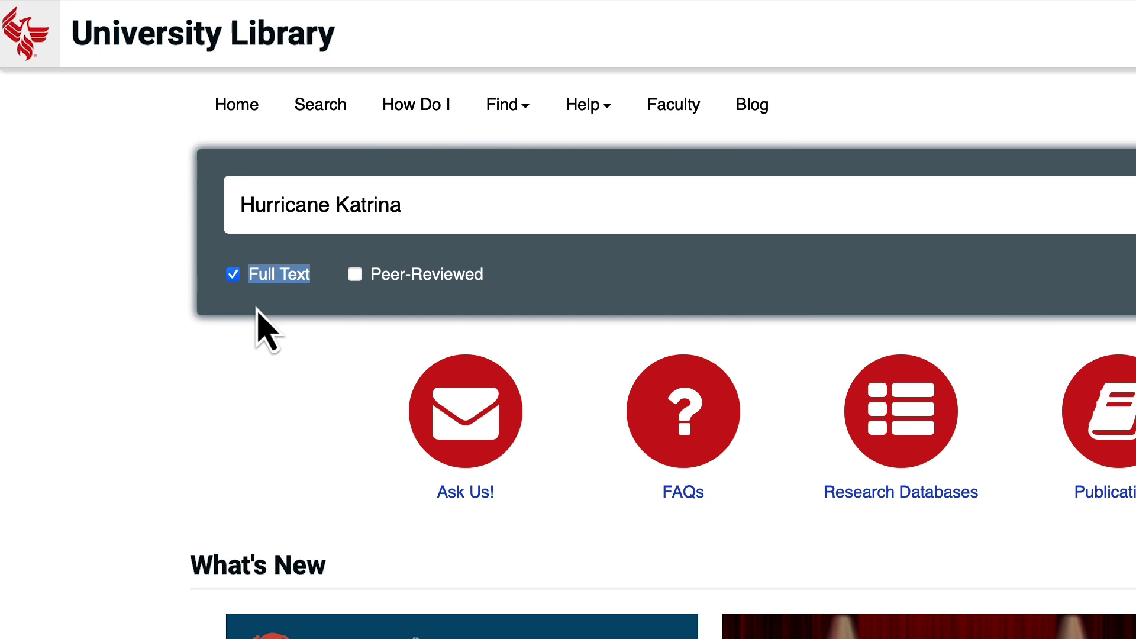
Add the Peer-Reviewed limit and highlight the reduced 102,511 results count.
left_click_drag(371, 277, 471, 299)
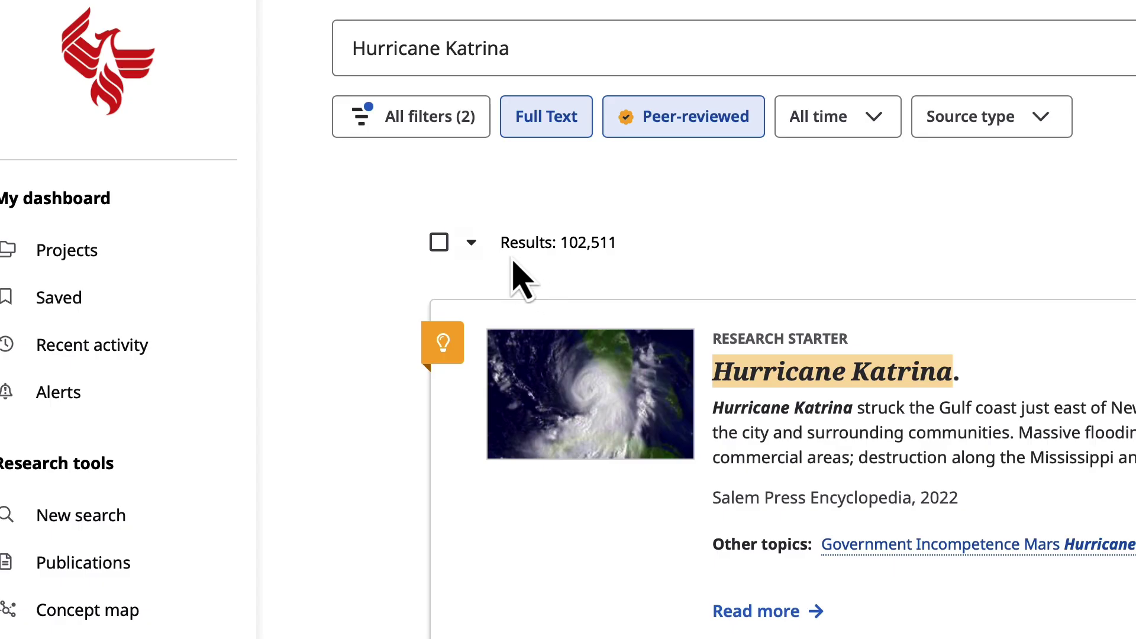
left_click_drag(500, 242, 621, 243)
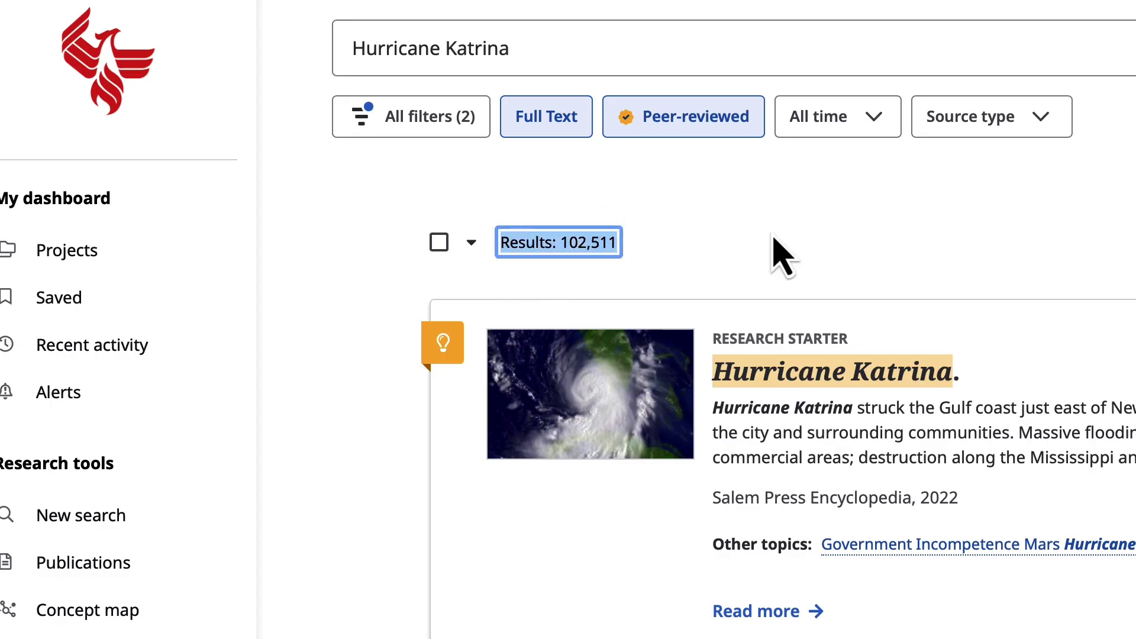
Remove the Peer-reviewed and Full Text limits and highlight the 1,240,141 results count.
left_click(781, 255)
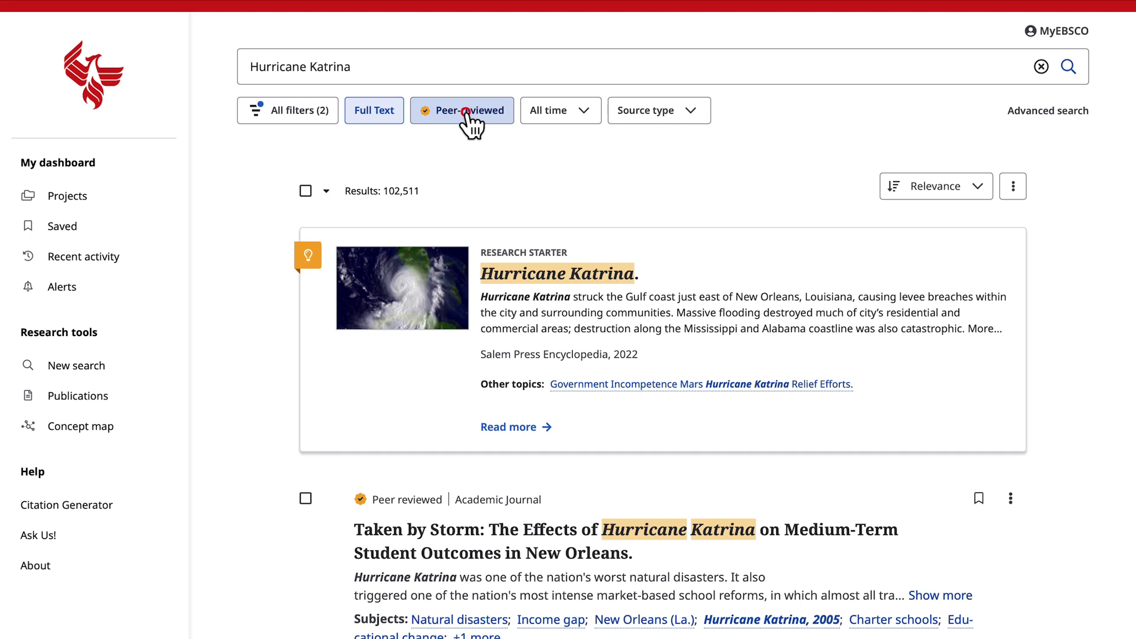
left_click(468, 111)
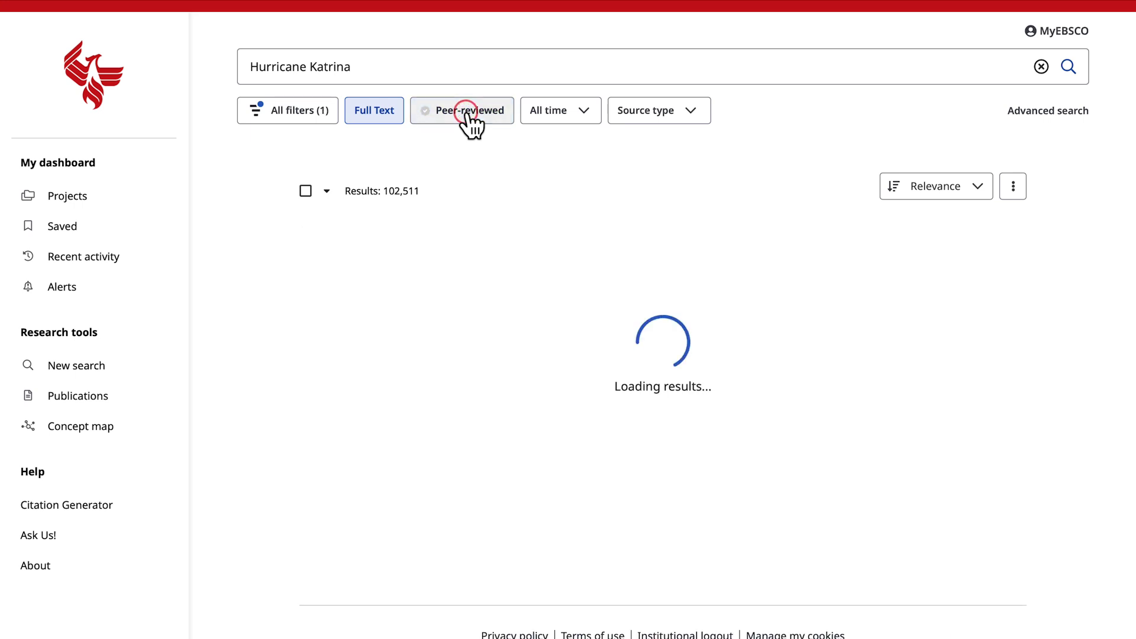
left_click(384, 111)
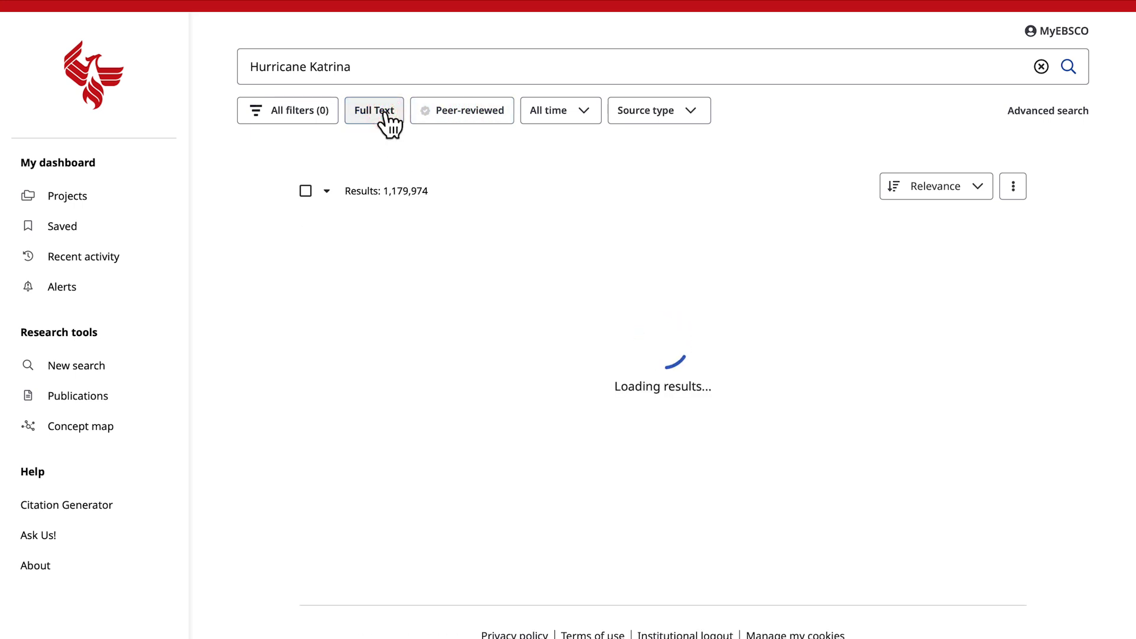
left_click(349, 191)
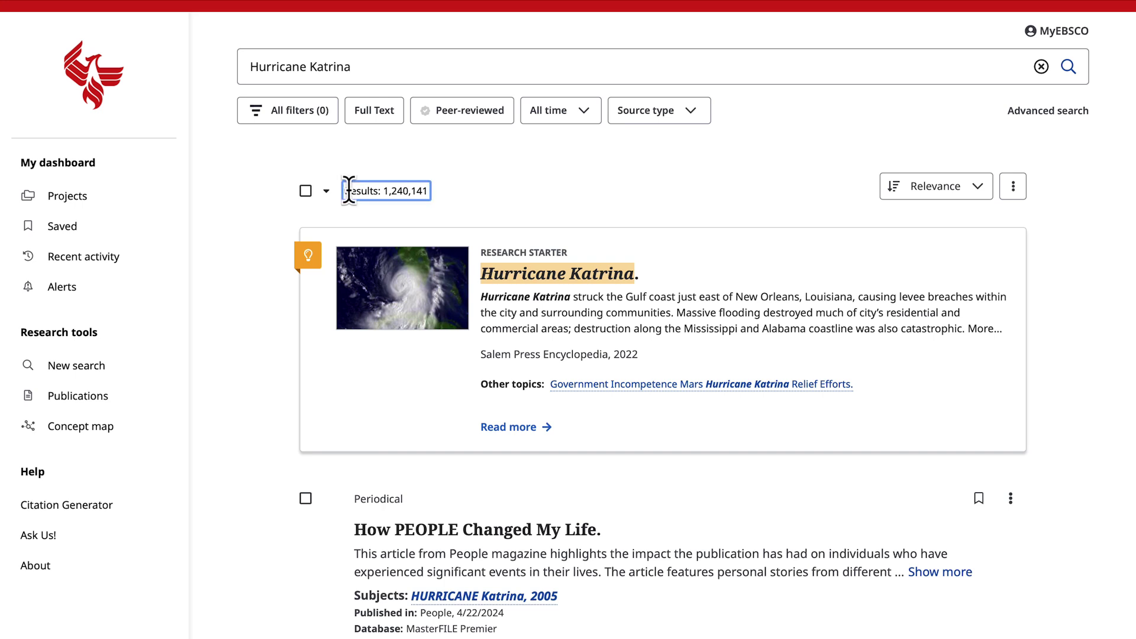
left_click_drag(349, 191, 436, 188)
Scroll through the results, highlighting a result's Periodical source type.
scroll(469, 193, "down", 4)
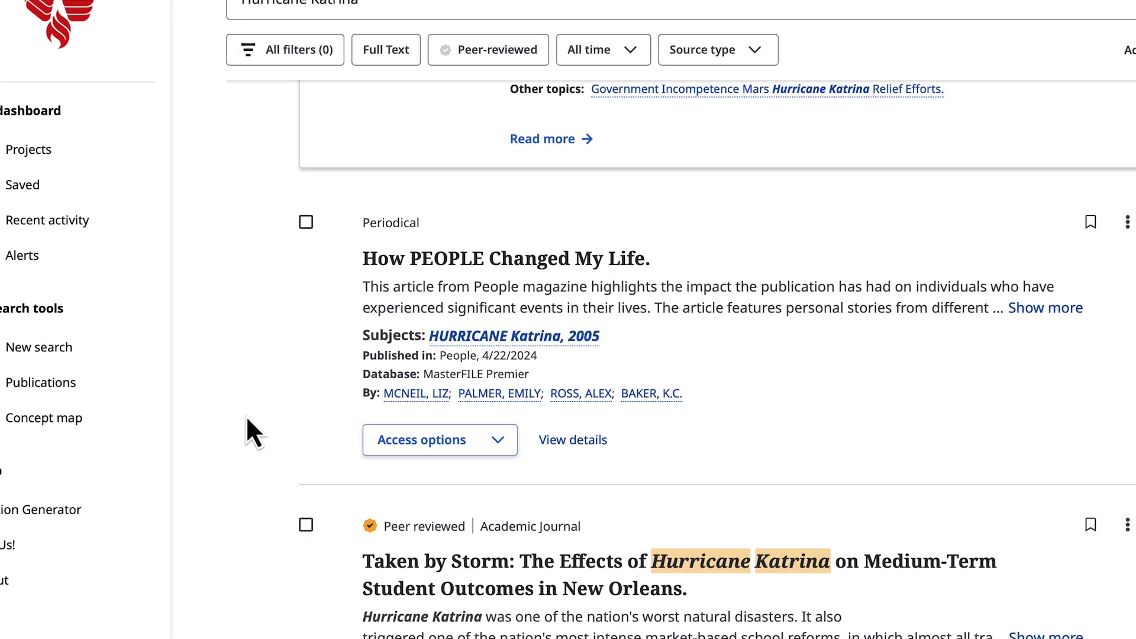
left_click_drag(362, 220, 442, 216)
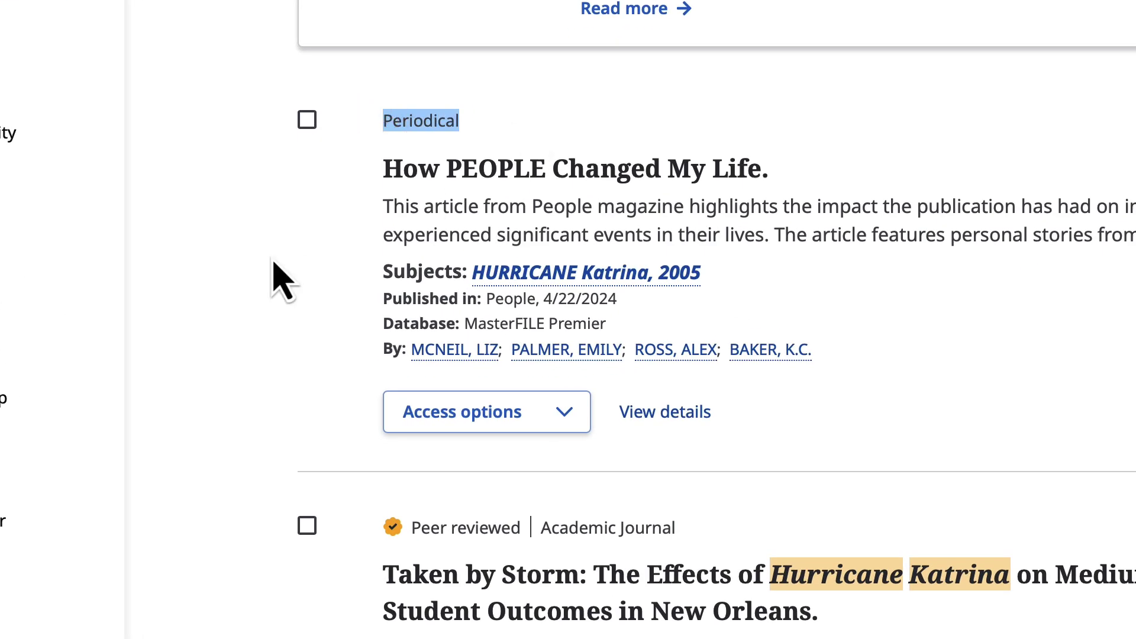
scroll(278, 278, "down", 5)
left_click_drag(540, 281, 692, 279)
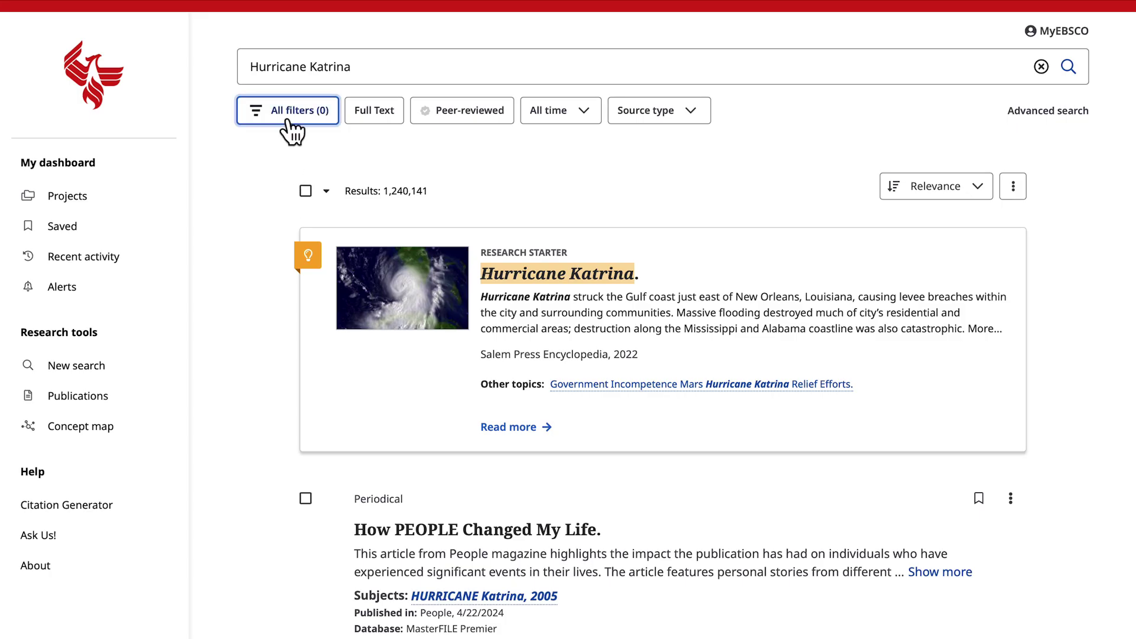
Open the All filters panel over the 1,240,141 Hurricane Katrina results.
left_click(287, 112)
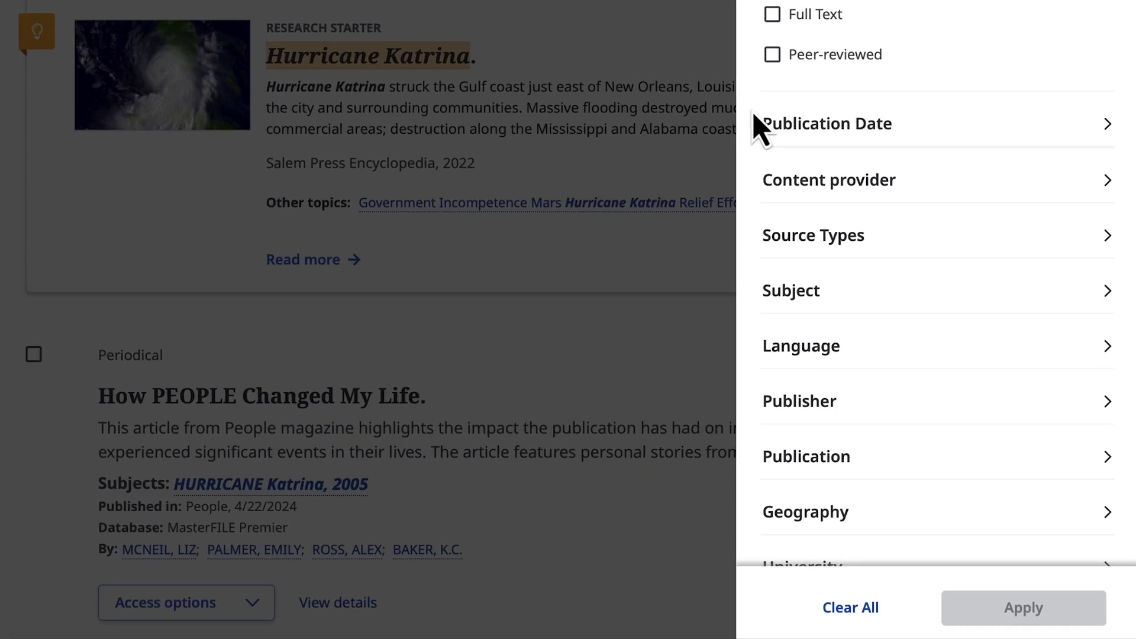
Point out the Publication Date and Source Types filters and browse the content provider choices.
left_click_drag(752, 112, 869, 127)
left_click_drag(789, 228, 876, 248)
left_click_drag(753, 286, 852, 300)
left_click(1107, 179)
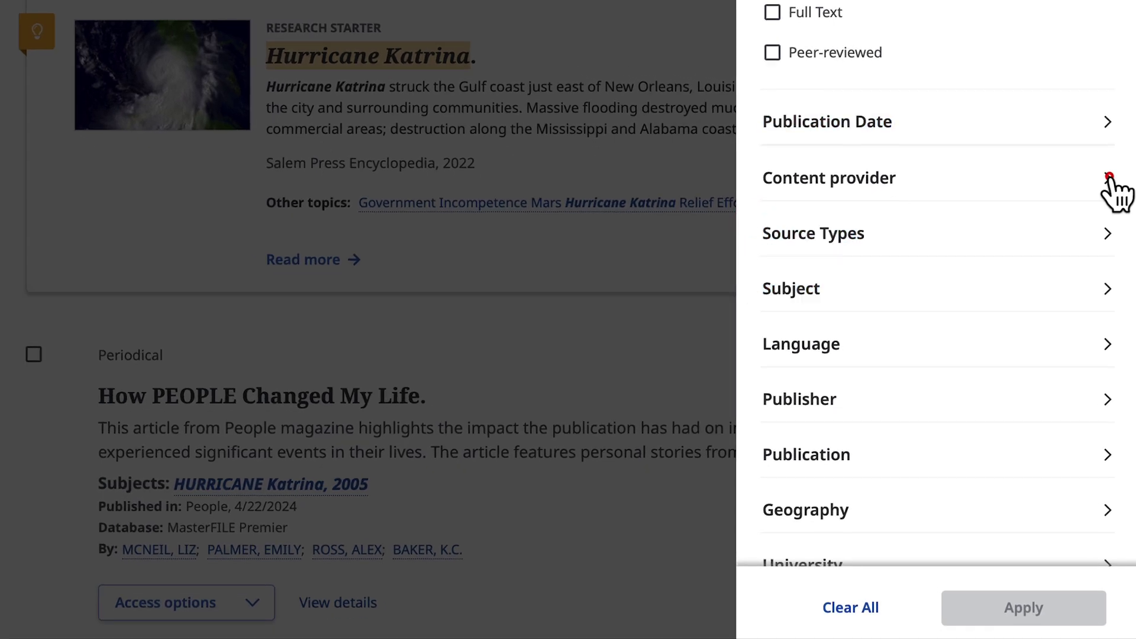
scroll(1100, 213, "down", 3)
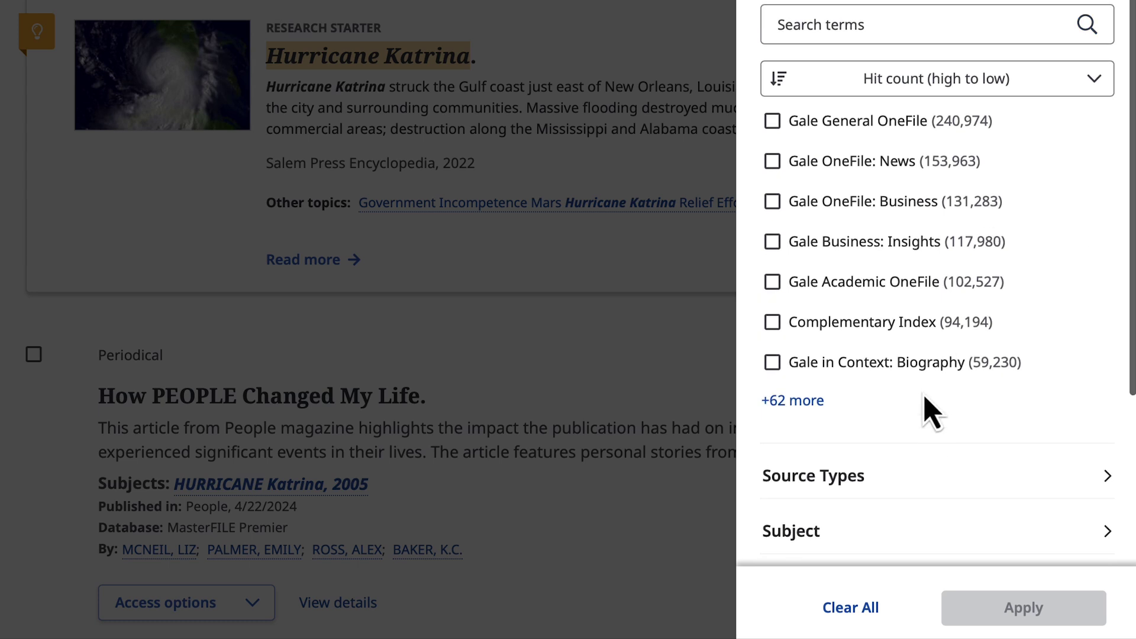
left_click(1107, 130)
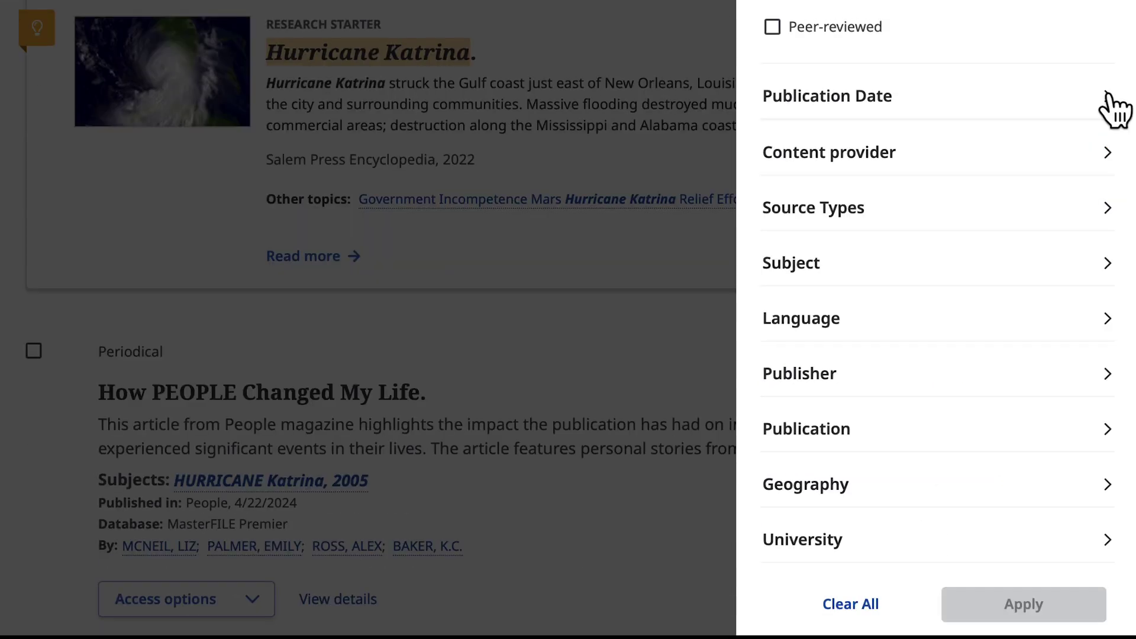
Apply a custom publication date range from 01/01/2005 to 12/31/2010.
left_click(1101, 95)
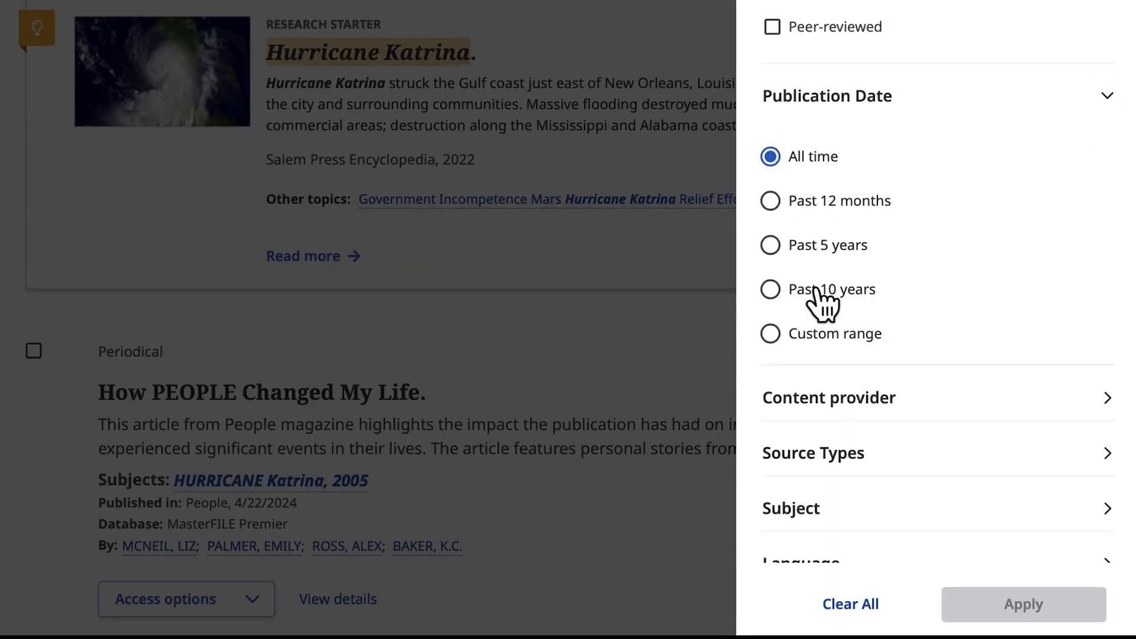
left_click(770, 333)
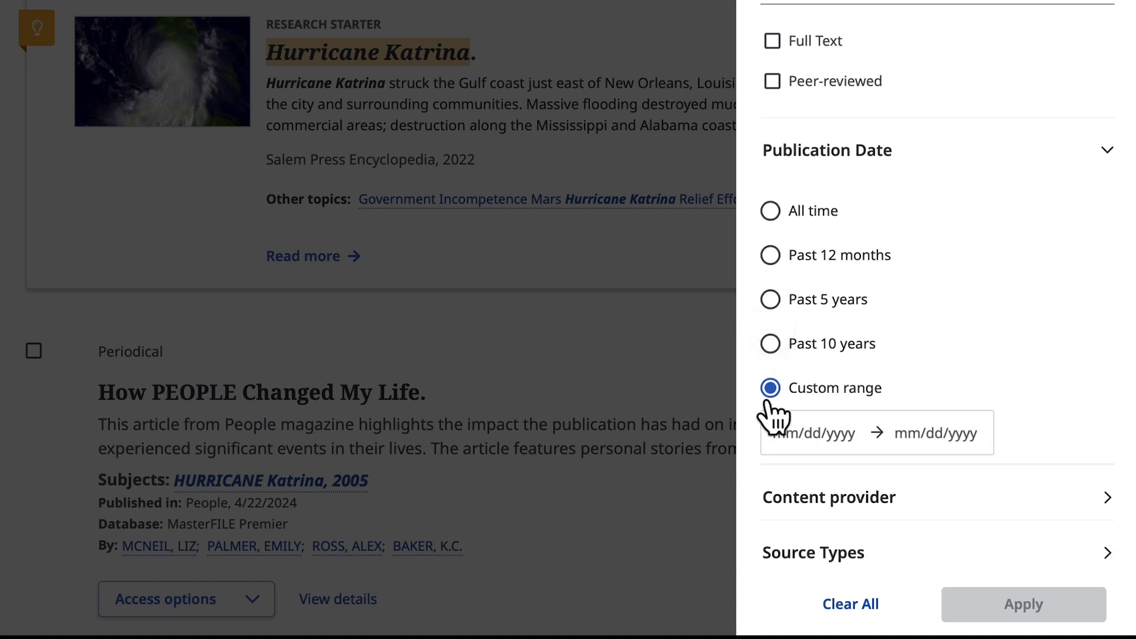
left_click(776, 434)
scroll(956, 354, "down", 3)
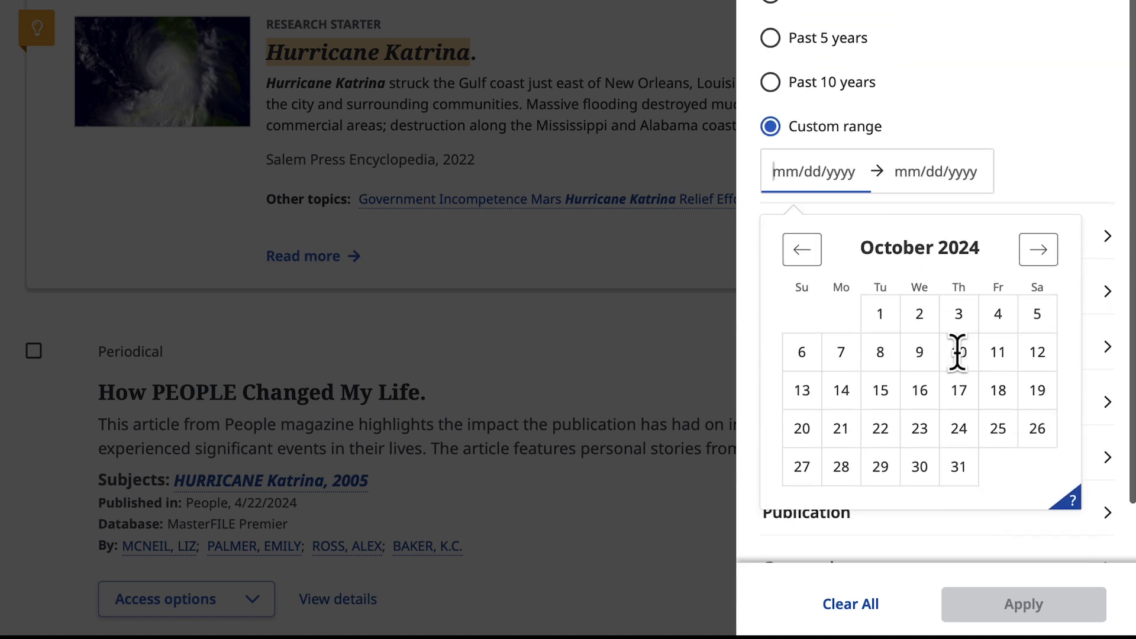
type("01/01/200512/31/2010")
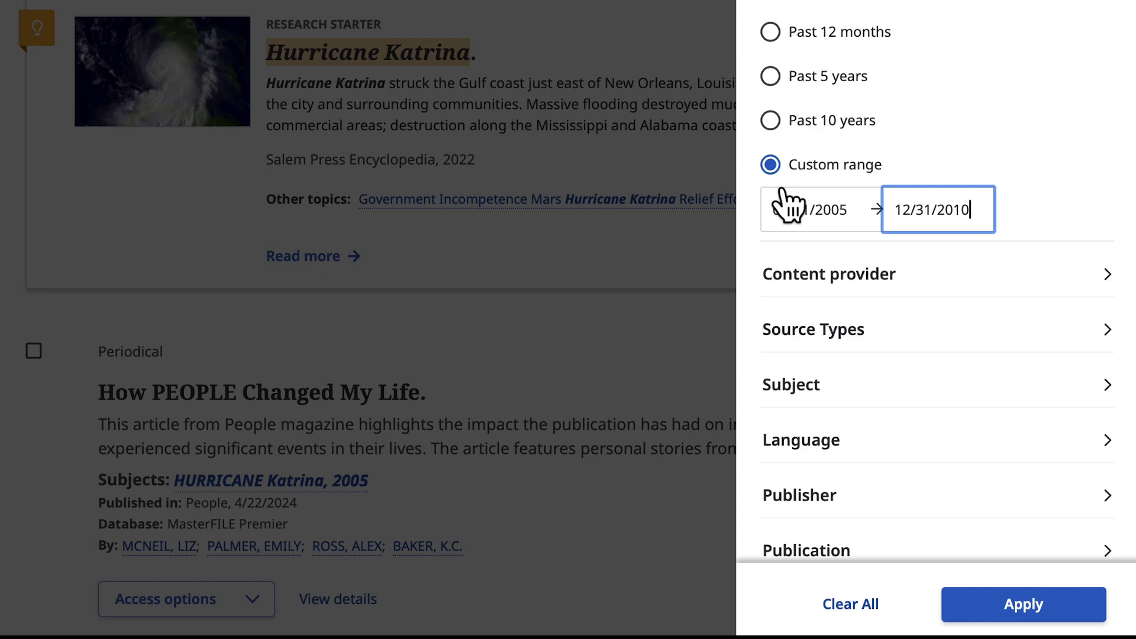
left_click(1035, 607)
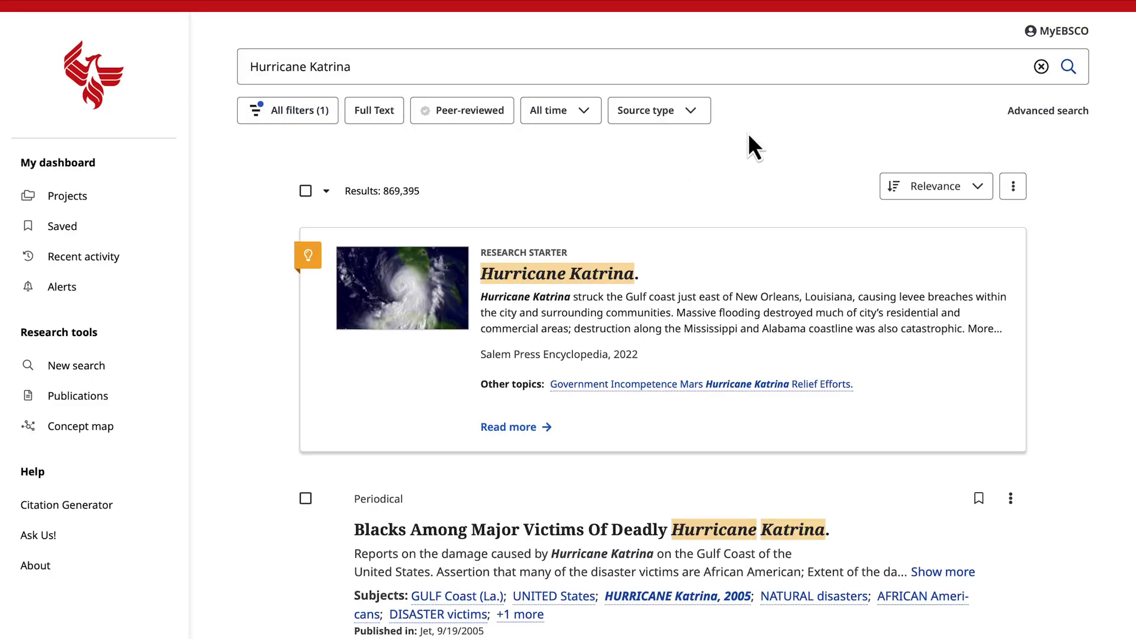
Limit the source type to News, narrowing results to 524,143.
left_click(692, 111)
left_click(624, 146)
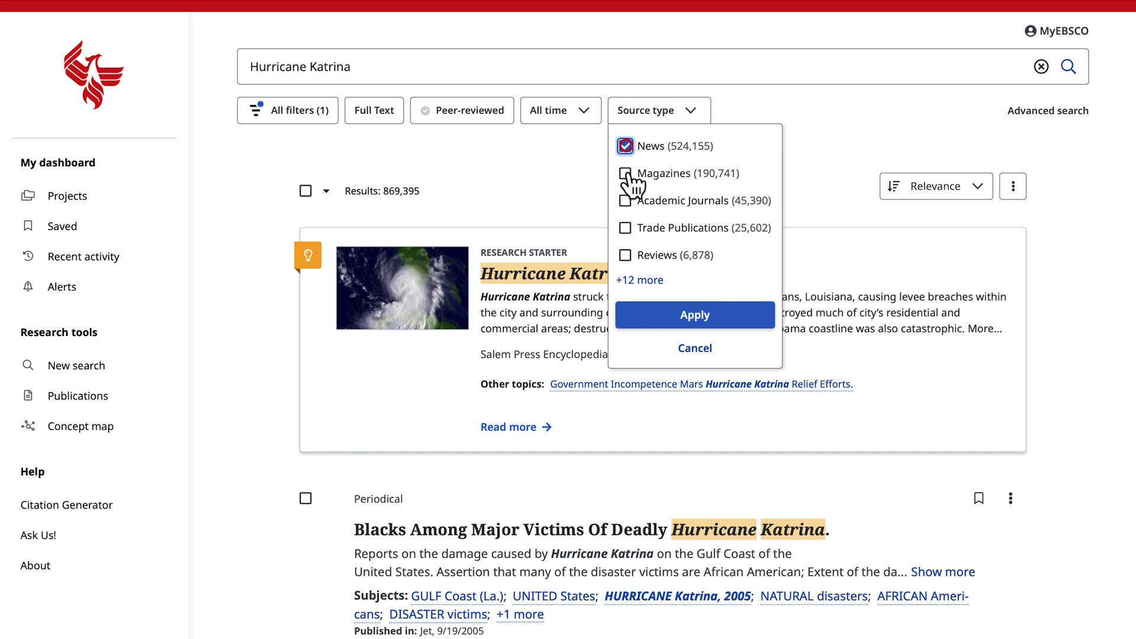
left_click(642, 308)
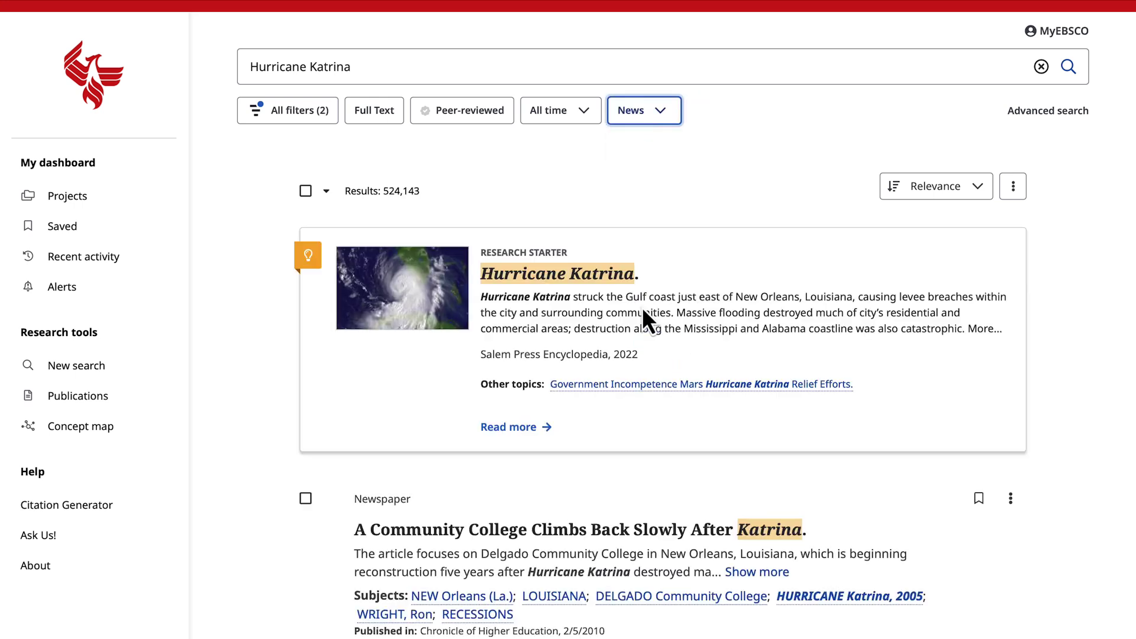
Pick 'disaster relief' from the full Subject list in All filters and apply it.
left_click(303, 111)
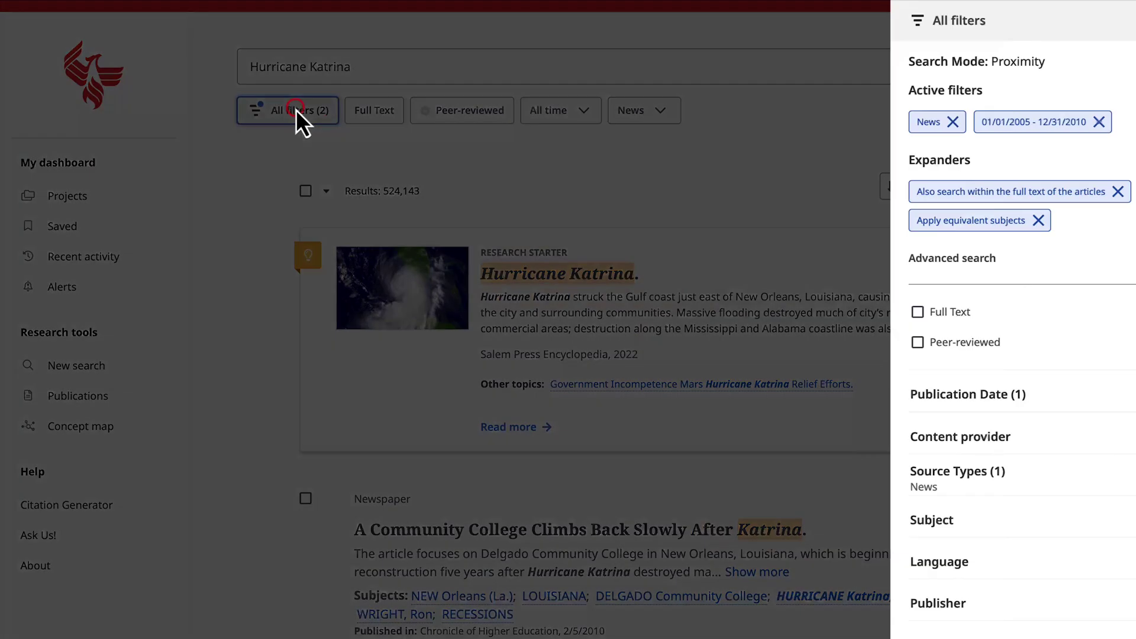
left_click(1097, 490)
scroll(1059, 435, "down", 5)
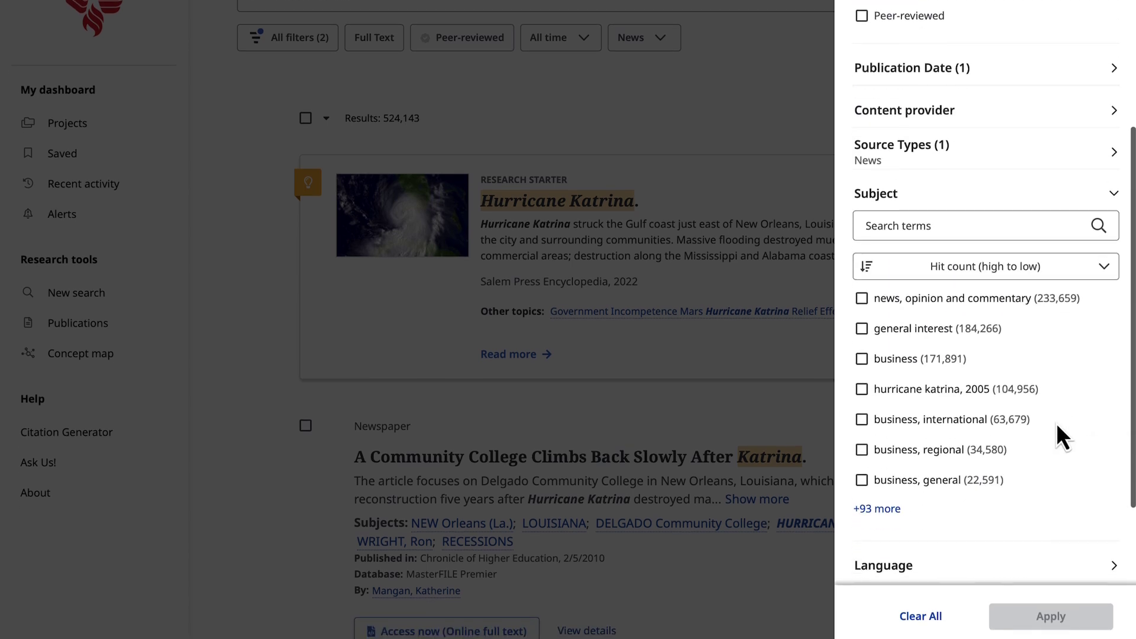
left_click(876, 490)
scroll(1045, 426, "down", 3)
scroll(1044, 426, "down", 5)
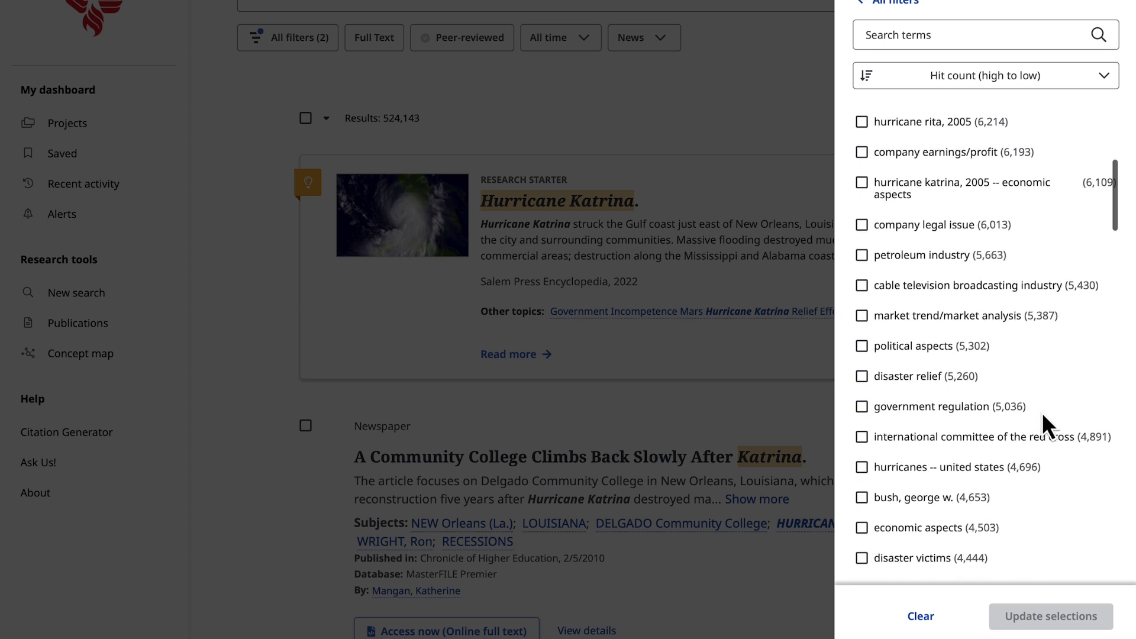
left_click(861, 377)
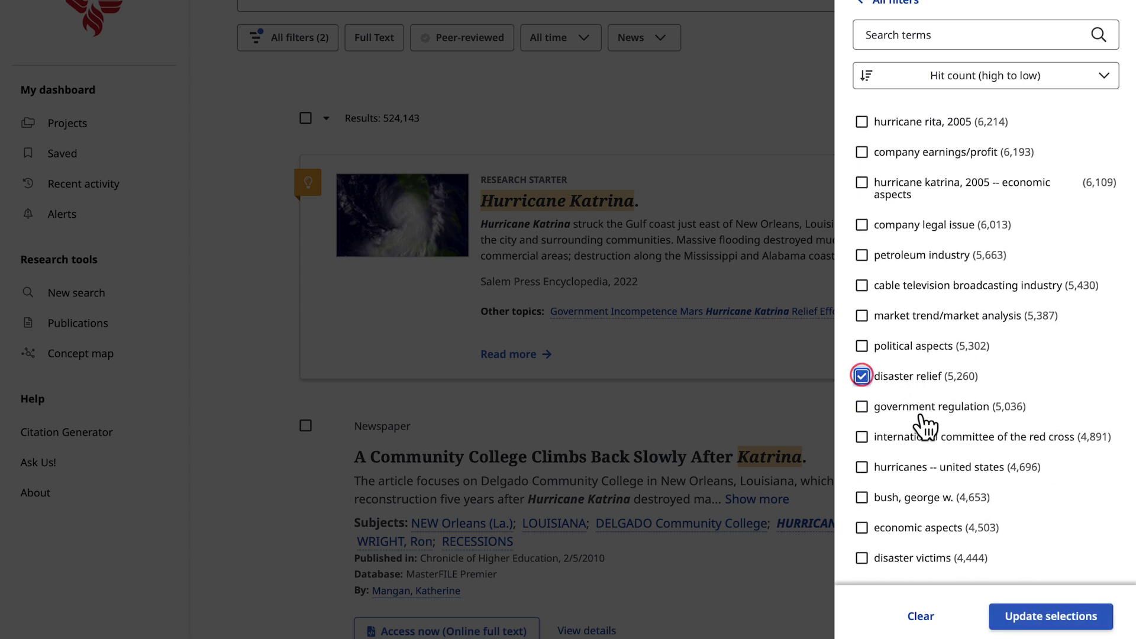
left_click(1033, 616)
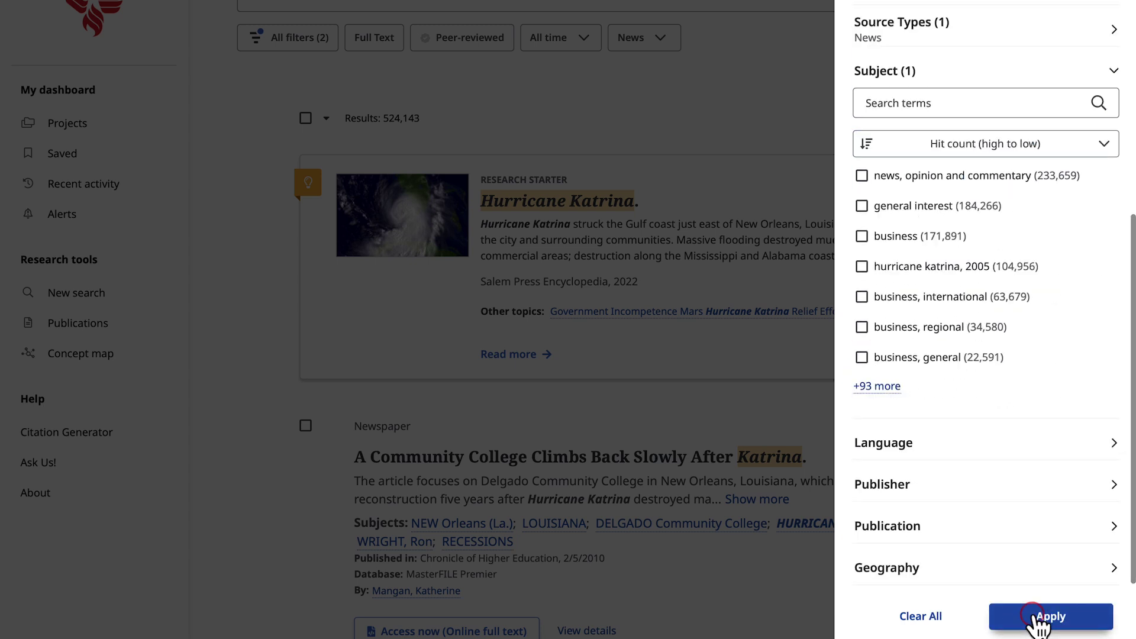
left_click(1036, 617)
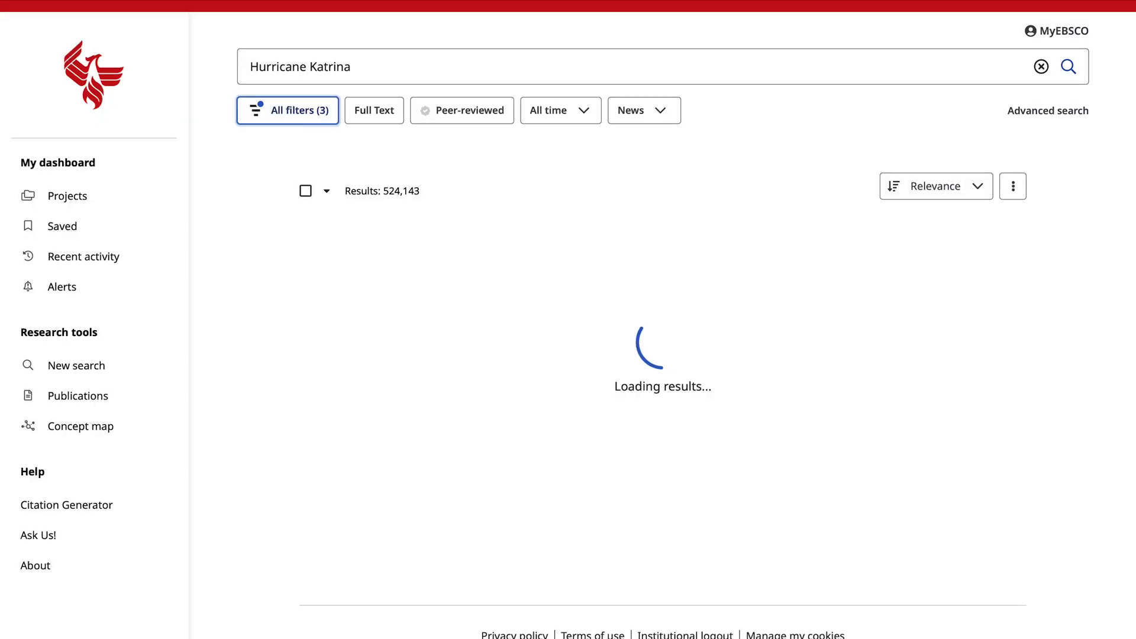